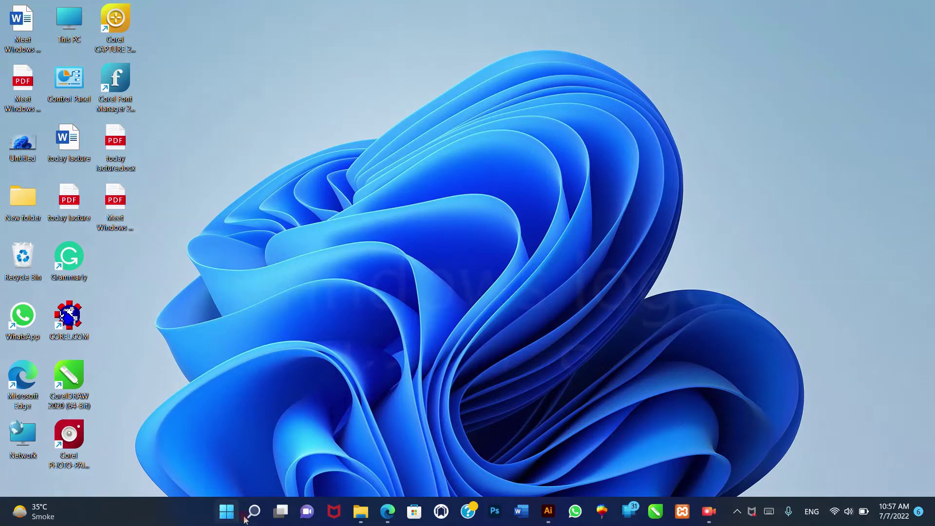
# Step: Open the Windows search panel and dismiss it, twice
pyautogui.press('super+s')
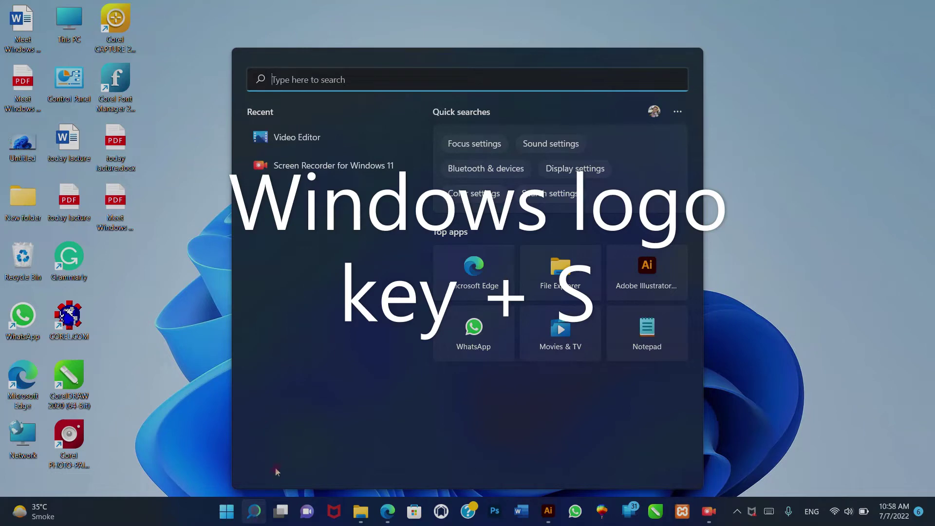
pyautogui.click(862, 215)
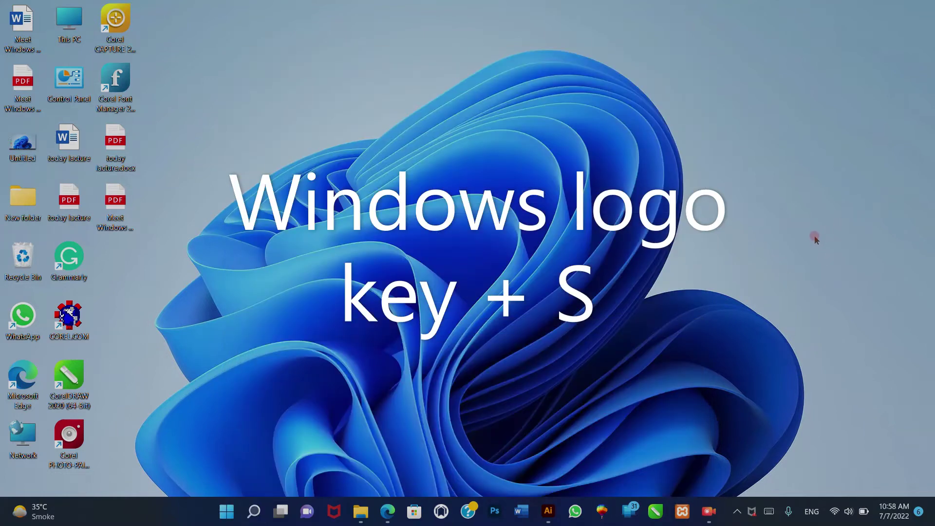
pyautogui.press('super+s')
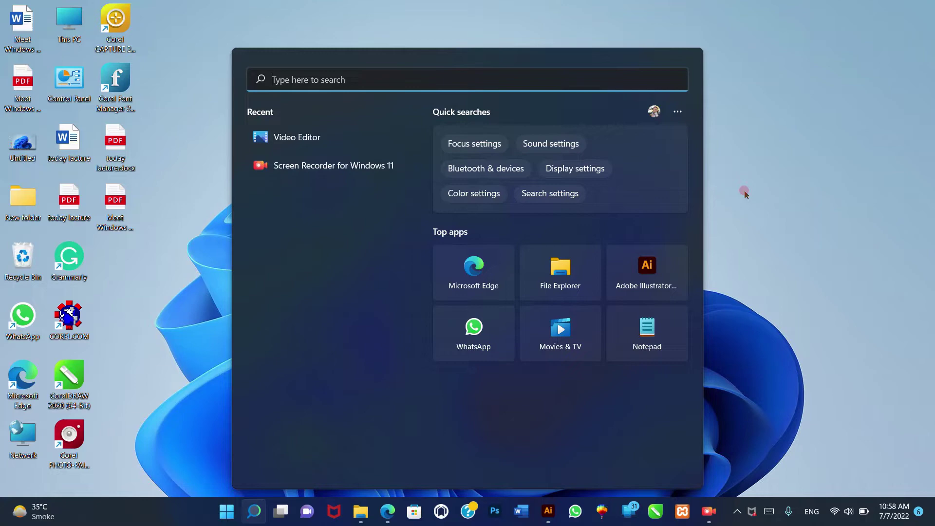
pyautogui.write('fo')
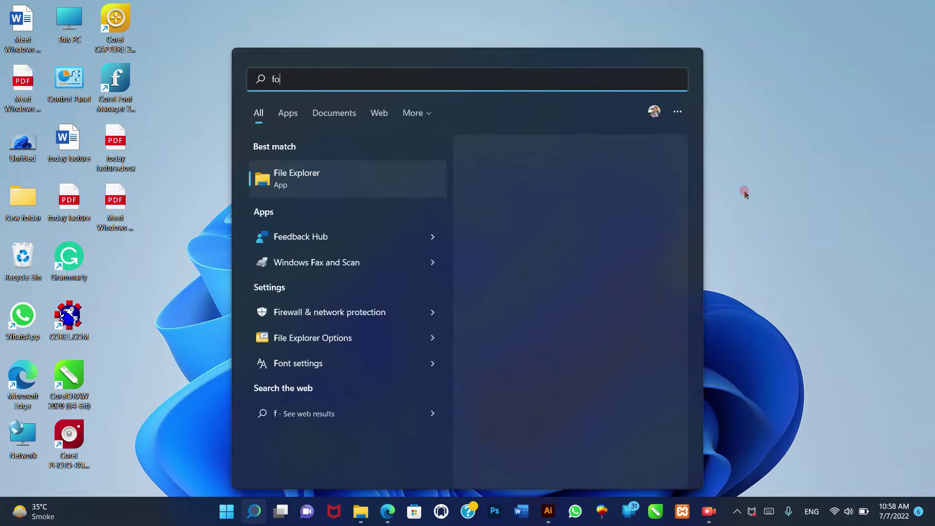
pyautogui.write('c')
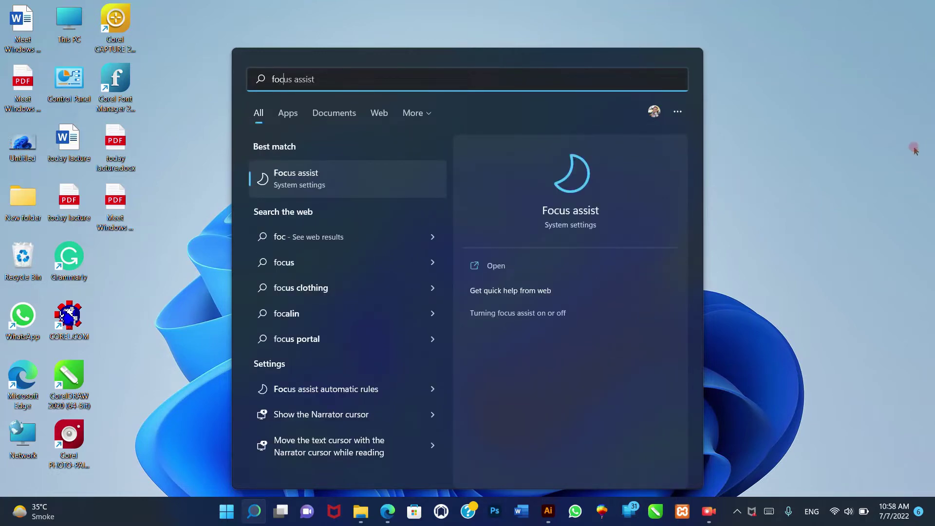
pyautogui.press('Return')
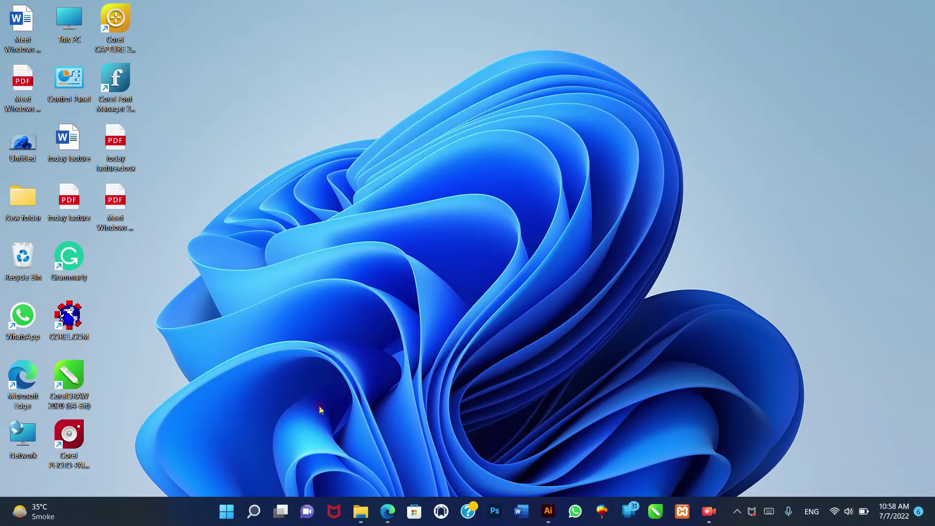
# Step: Add a new virtual desktop from Task View and switch to Desktop 2
pyautogui.click(281, 512)
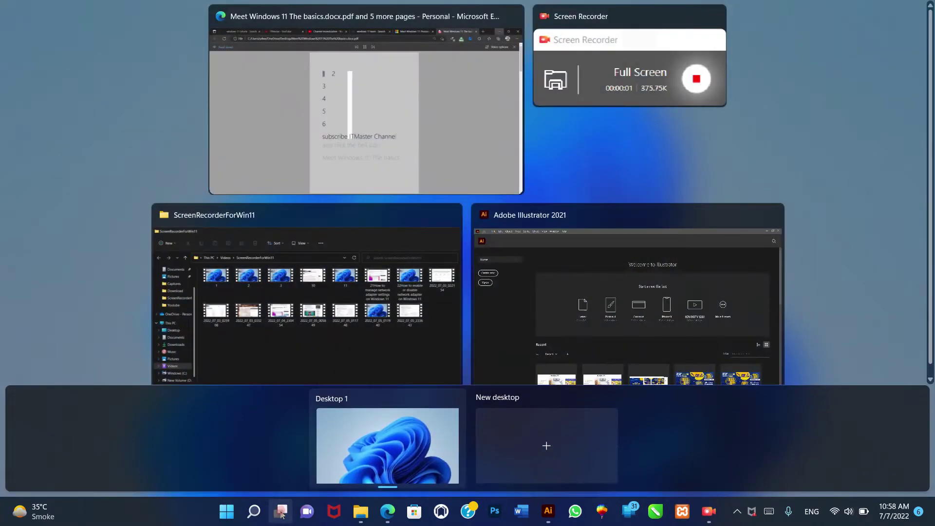
pyautogui.click(547, 446)
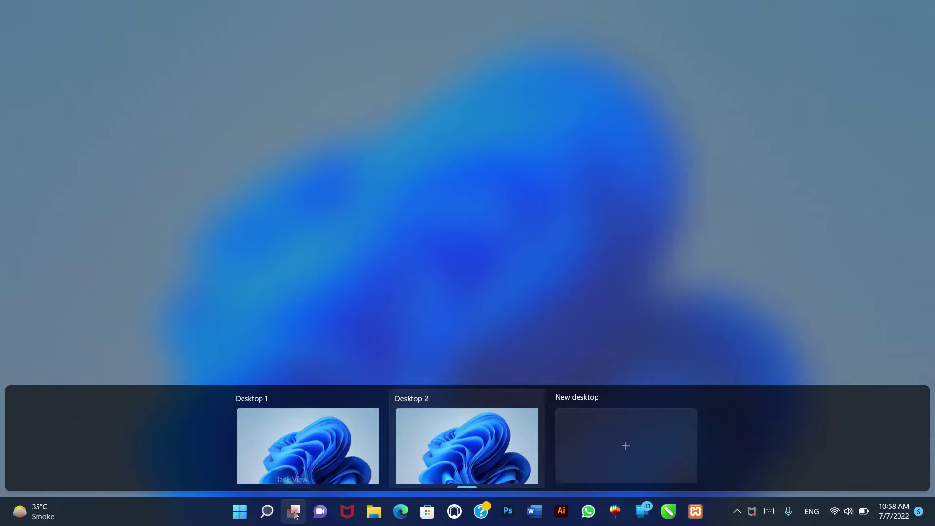
pyautogui.click(418, 446)
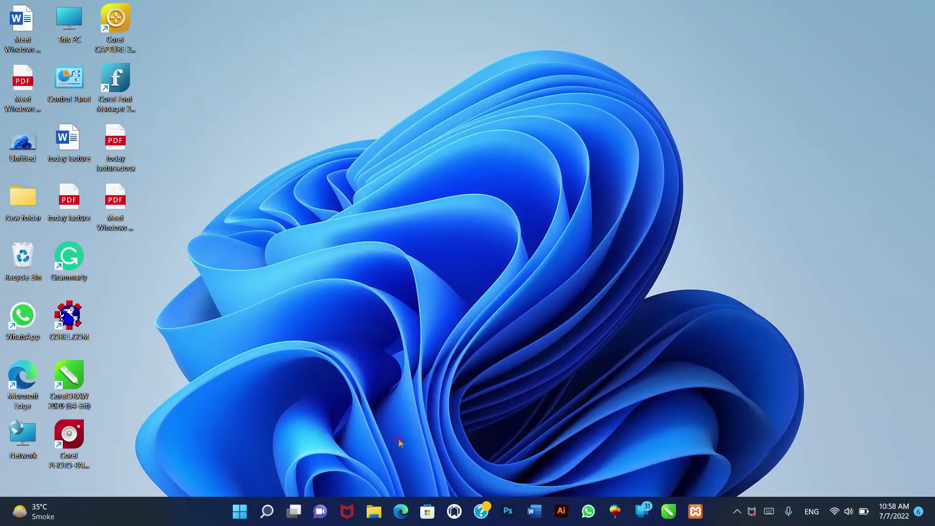
# Step: Apply the first dark Windows theme via Taskbar settings' Personalization page
pyautogui.rightClick(189, 508)
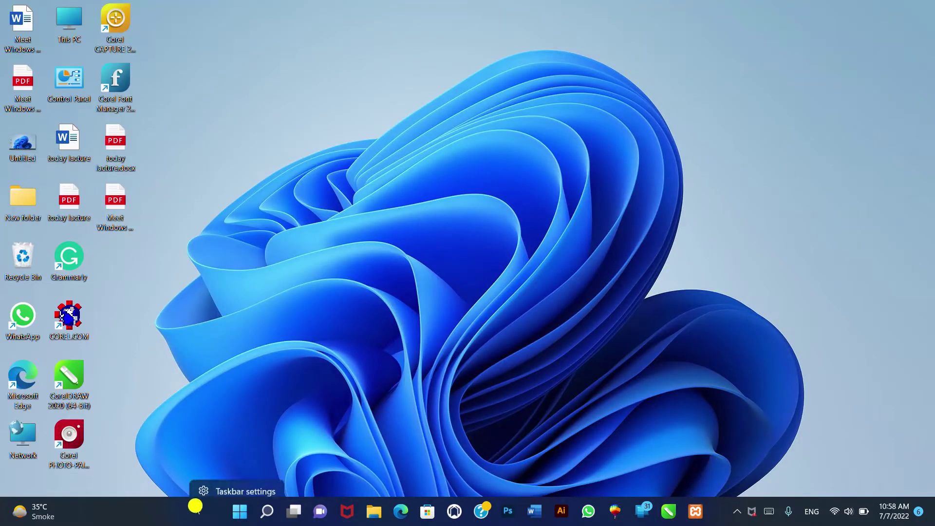
pyautogui.click(219, 485)
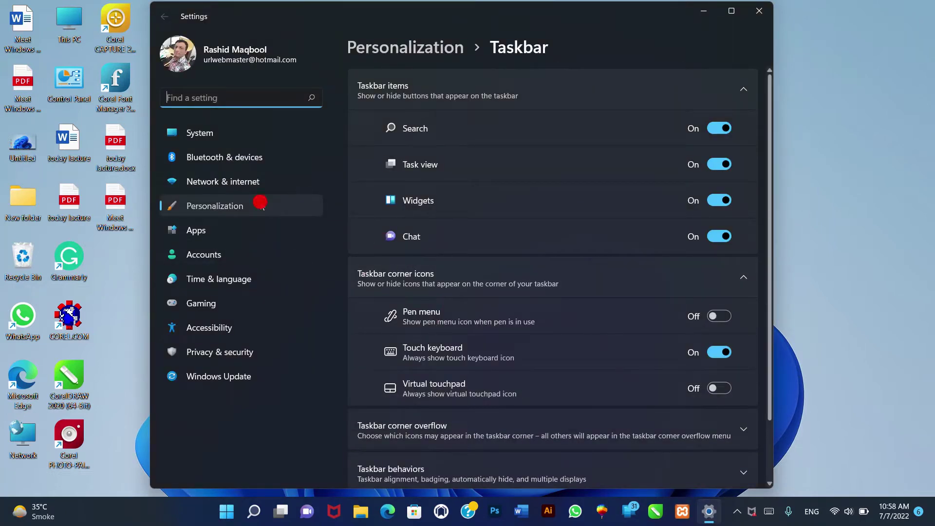
pyautogui.click(255, 206)
pyautogui.click(398, 238)
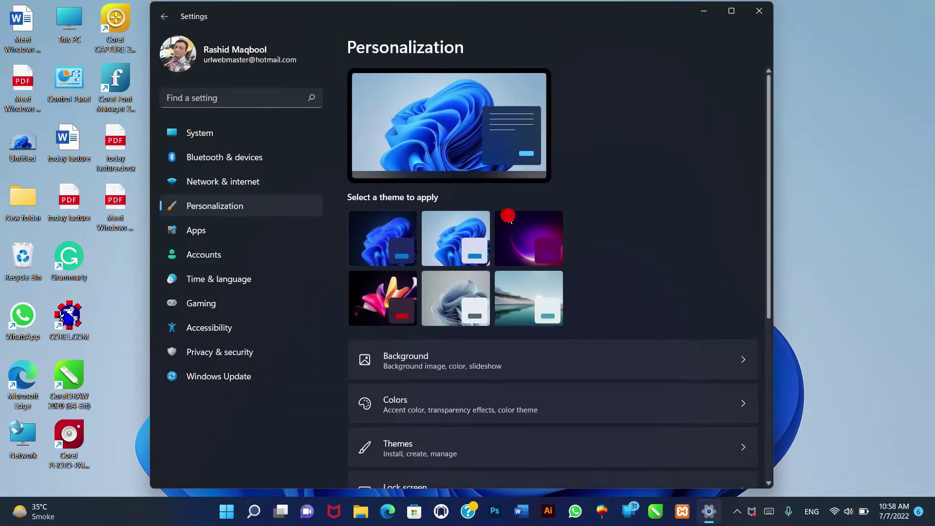
pyautogui.click(760, 12)
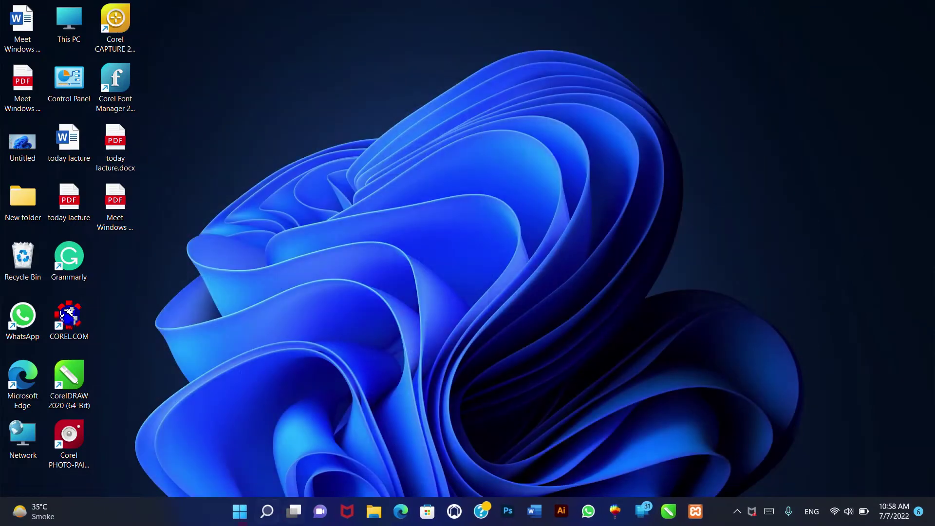
pyautogui.click(240, 511)
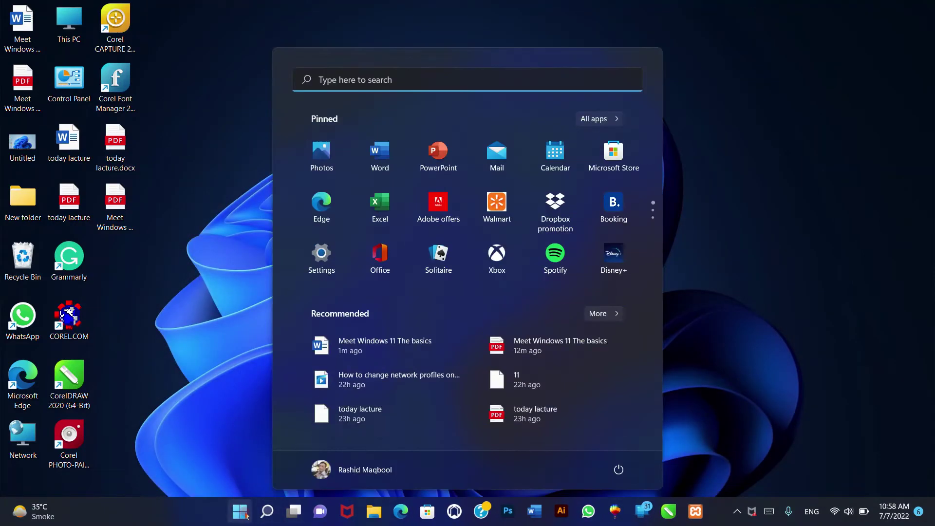
pyautogui.click(353, 469)
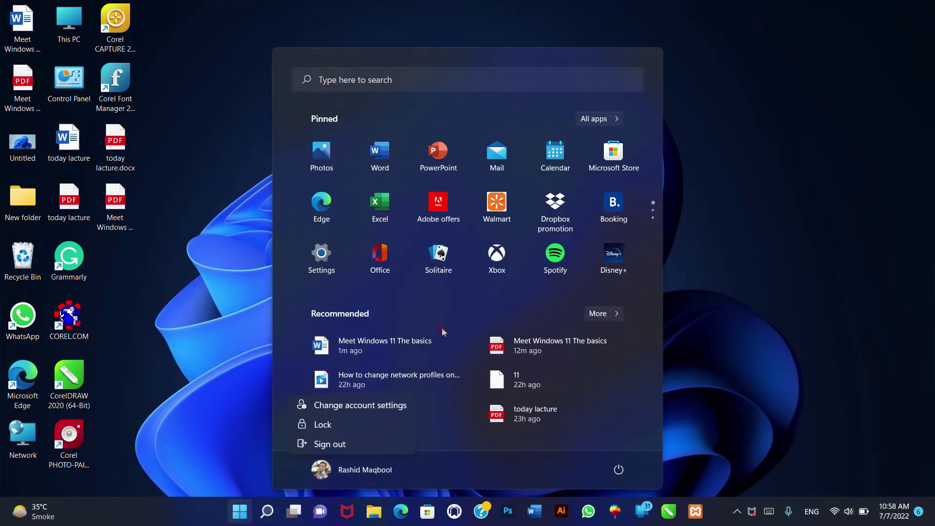
pyautogui.click(349, 409)
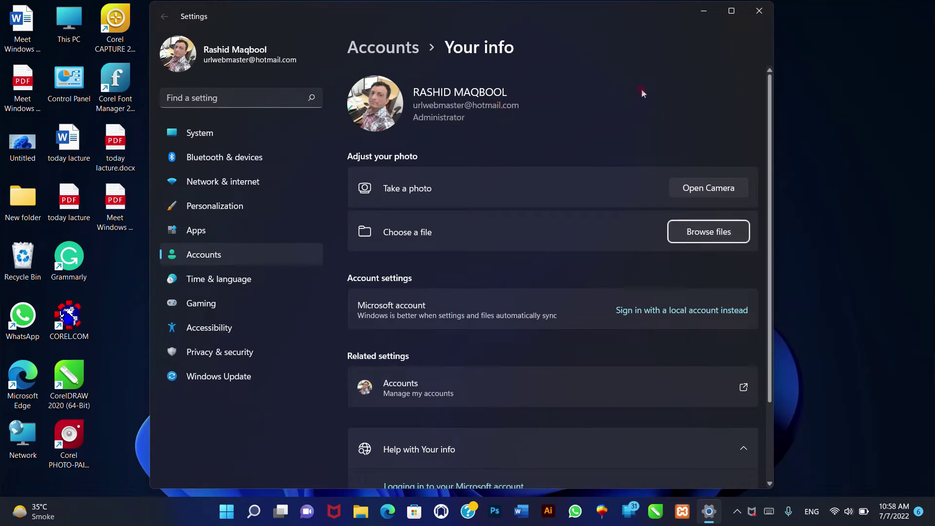
pyautogui.click(759, 12)
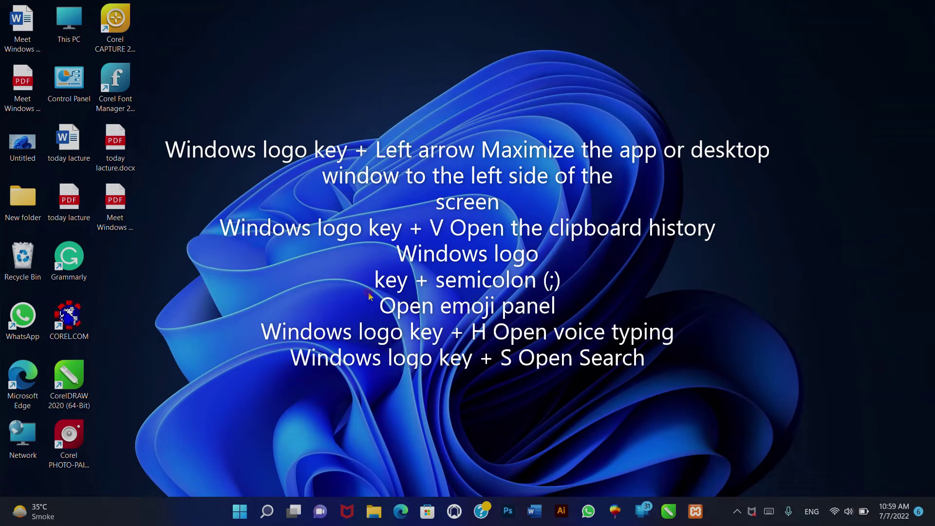
# Step: Open Edge snapped to the left half, show then dismiss the emoji panel, and close Edge
pyautogui.click(401, 512)
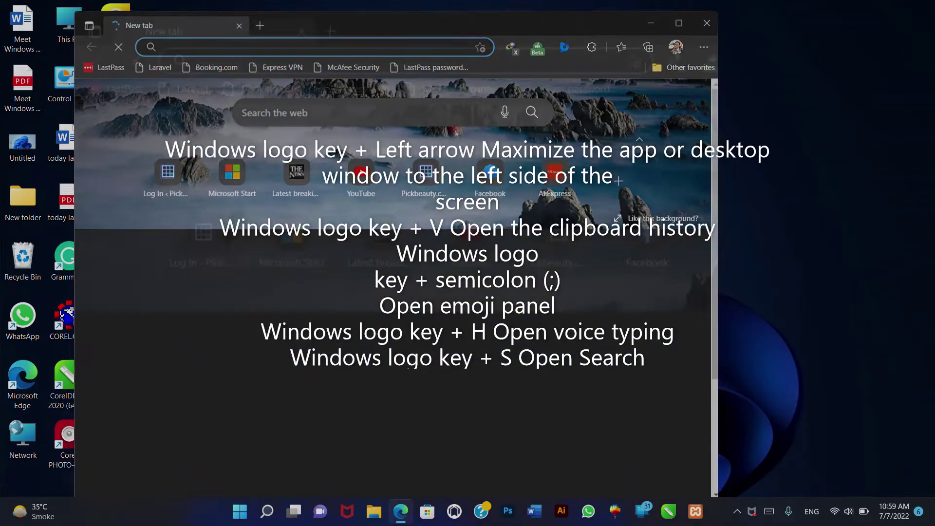
pyautogui.press('super+Left')
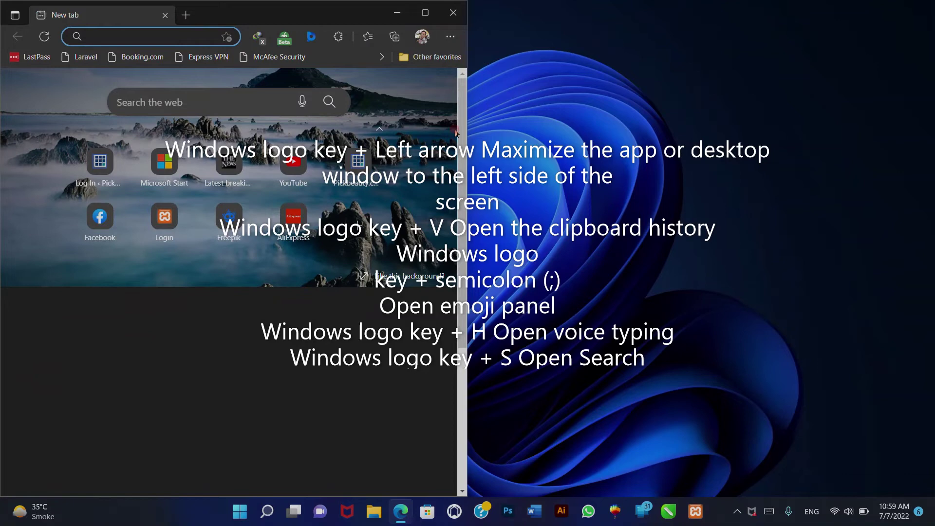
pyautogui.press('super+semicolon')
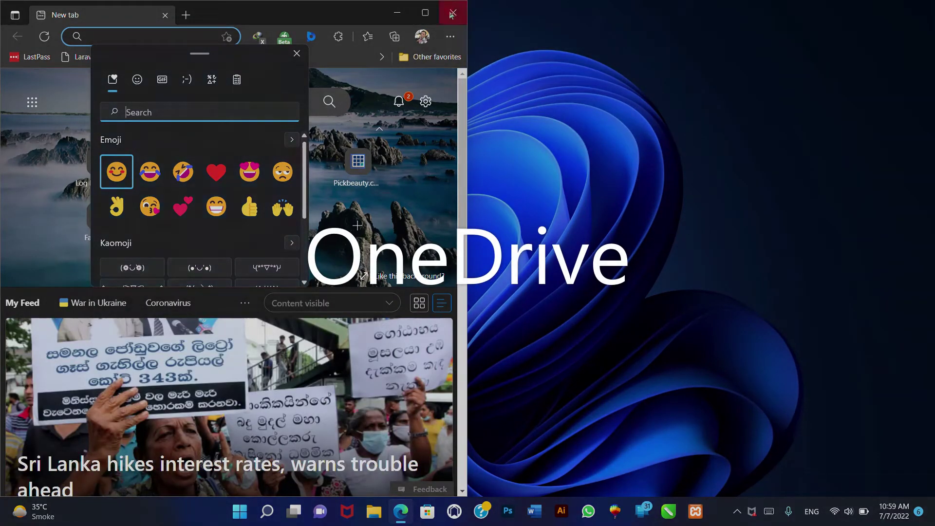
pyautogui.press('Escape')
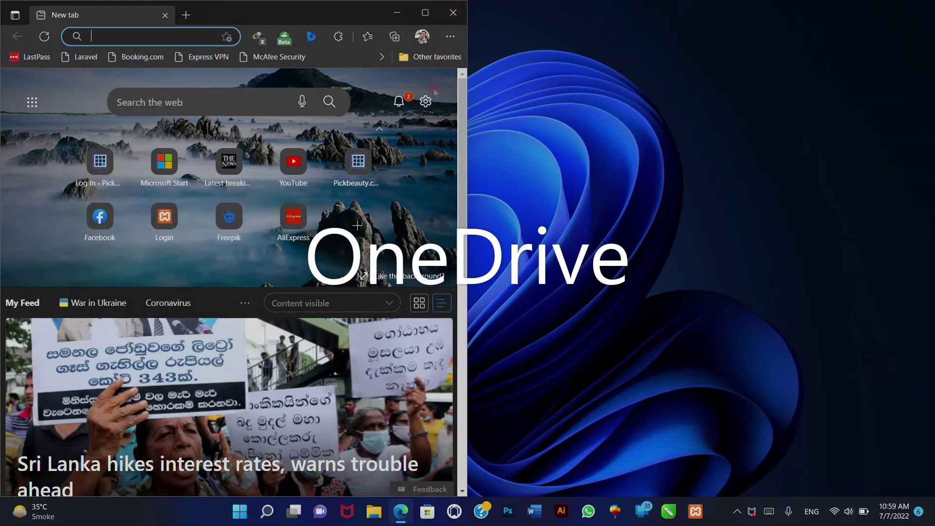
pyautogui.click(452, 12)
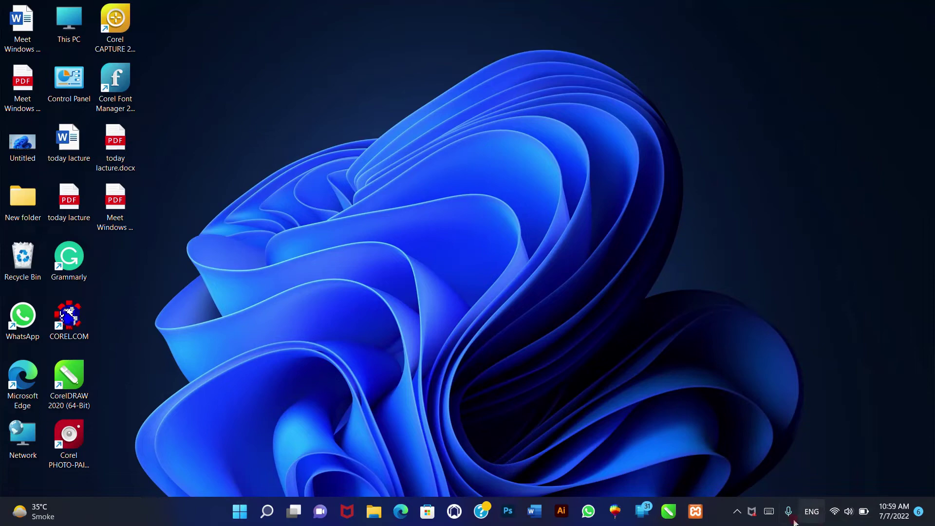
pyautogui.click(400, 511)
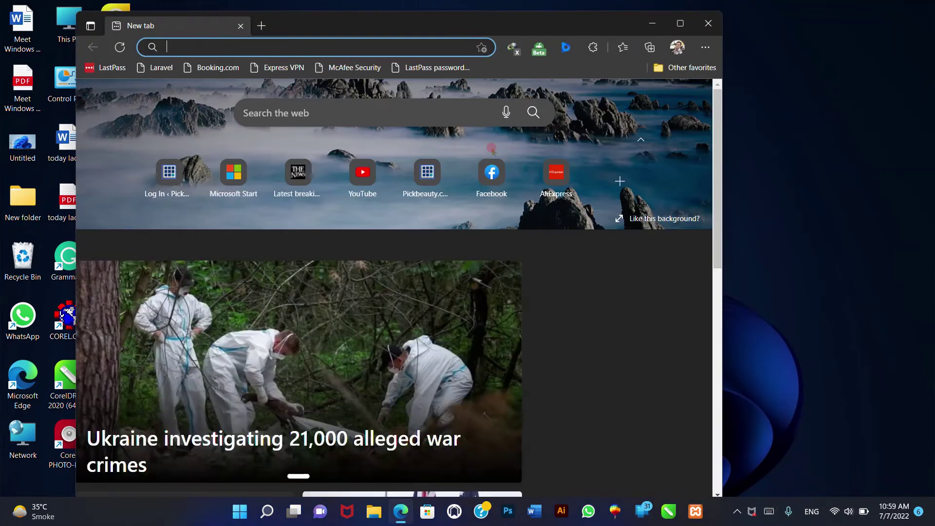
pyautogui.write('onedri')
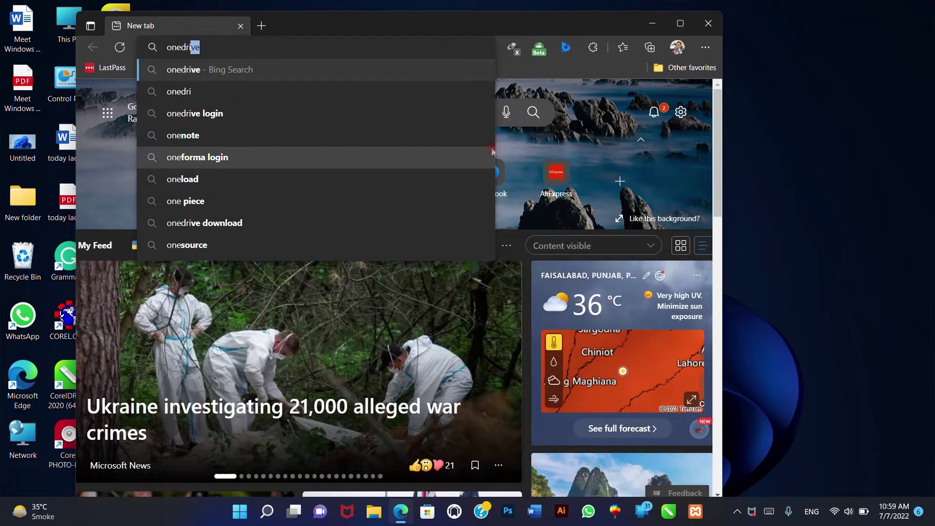
pyautogui.write('ve')
pyautogui.press('Return')
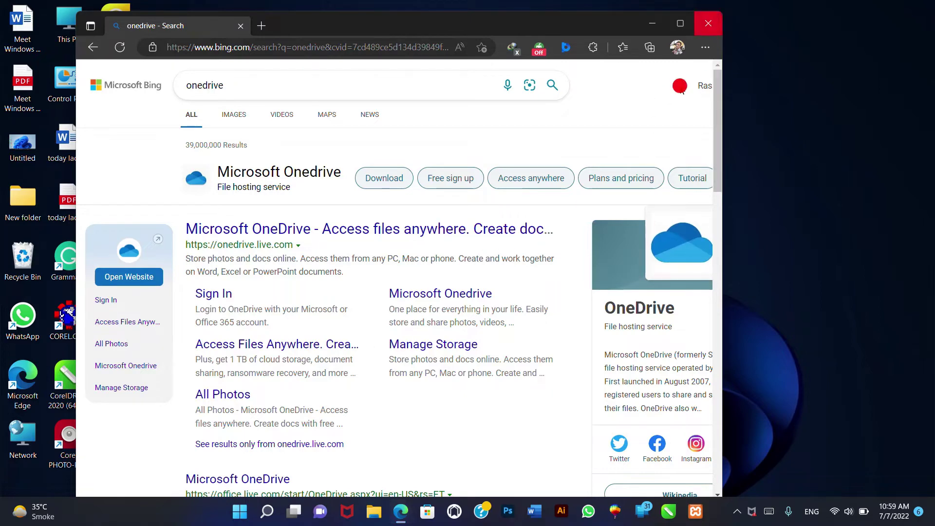
pyautogui.click(708, 23)
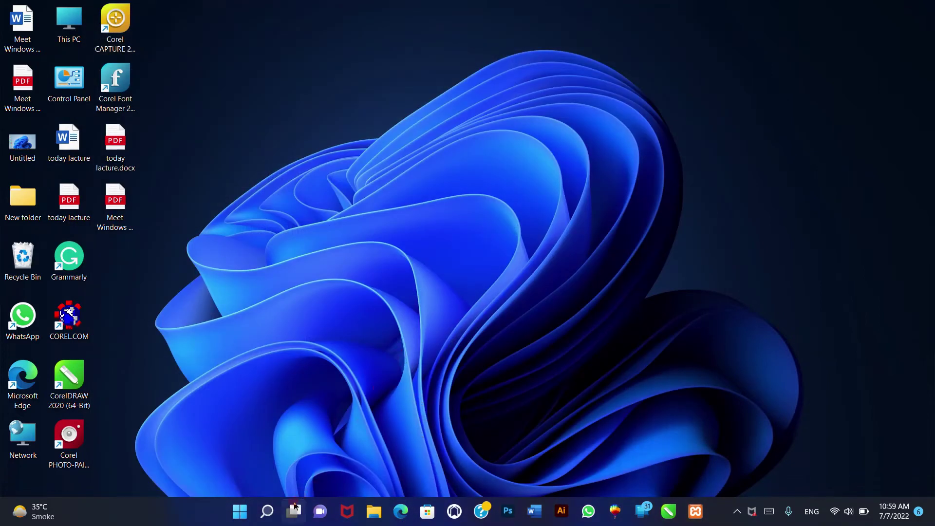
# Step: Dismiss the Windows search panel, then launch Edge and maximize it to full screen
pyautogui.moveTo(294, 511)
pyautogui.click(267, 511)
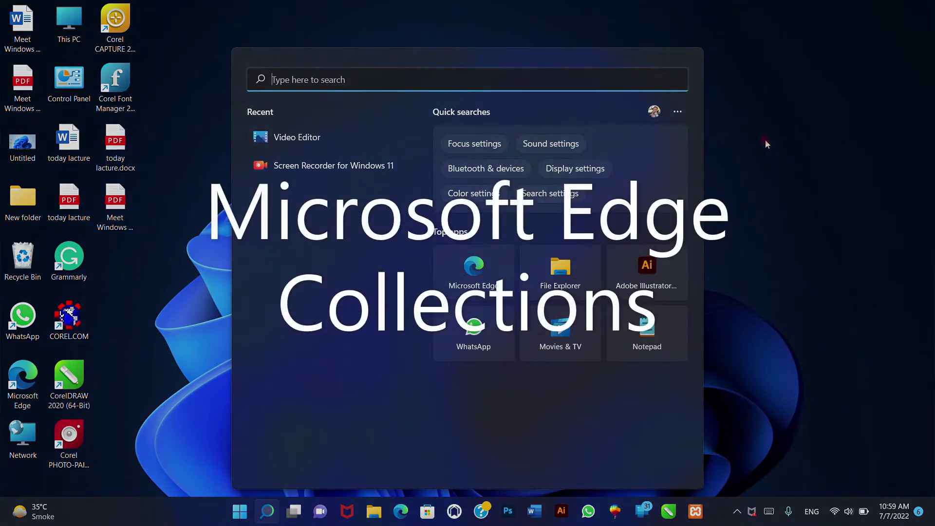
pyautogui.click(767, 144)
pyautogui.click(401, 510)
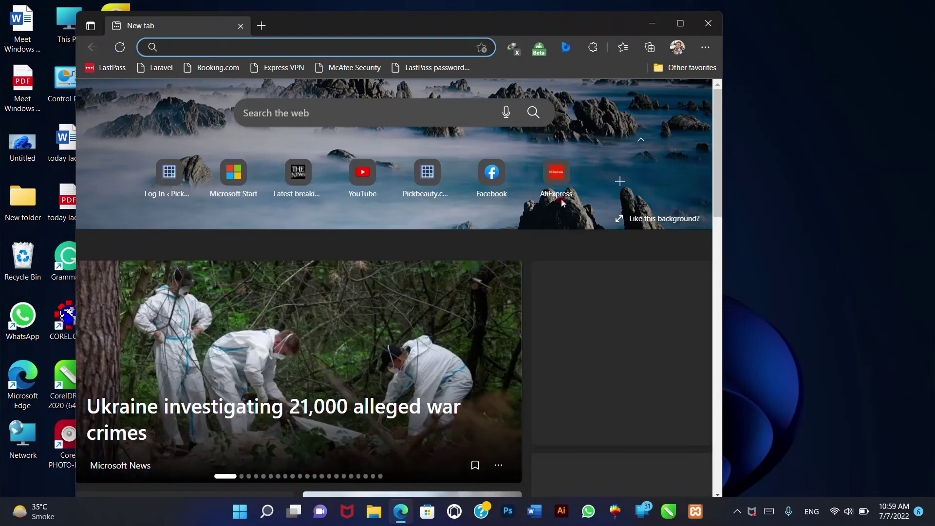
pyautogui.click(680, 23)
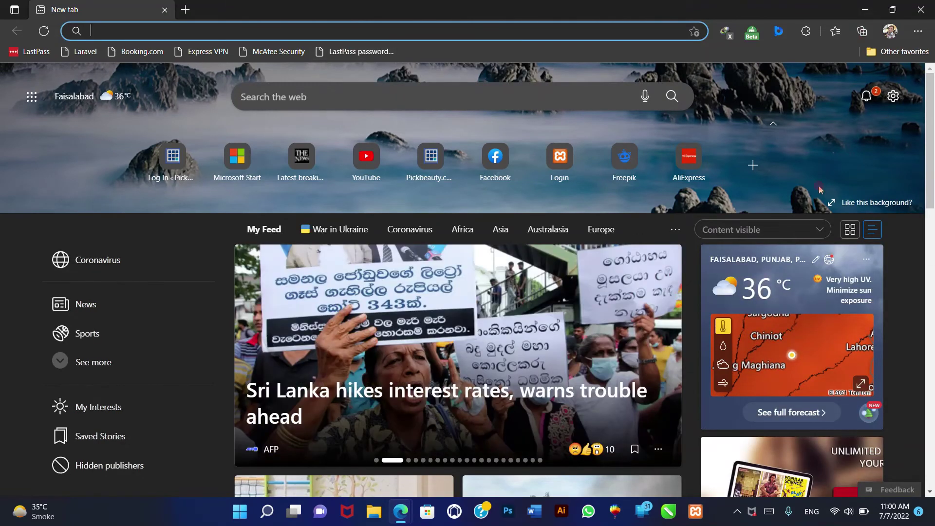
# Step: Start Win+H voice typing after agreeing to contribute voice clips
pyautogui.press('super+h')
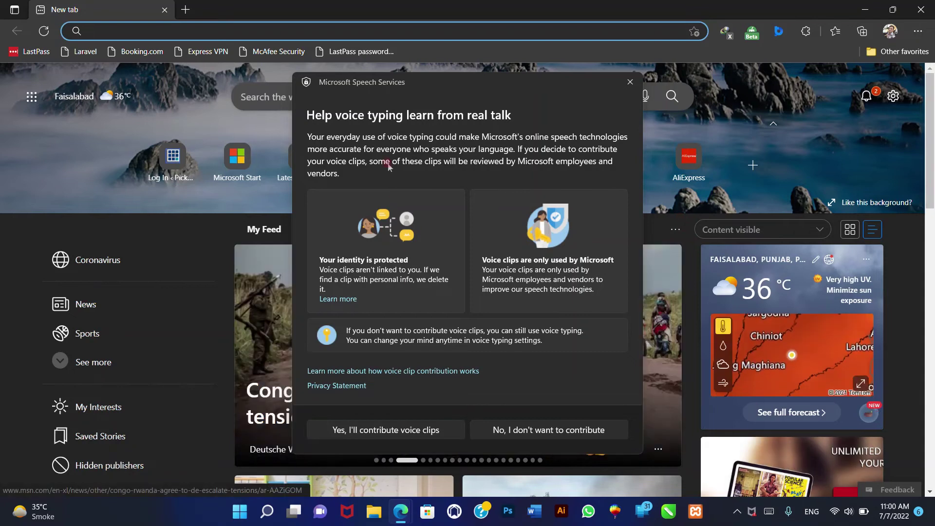
pyautogui.click(404, 429)
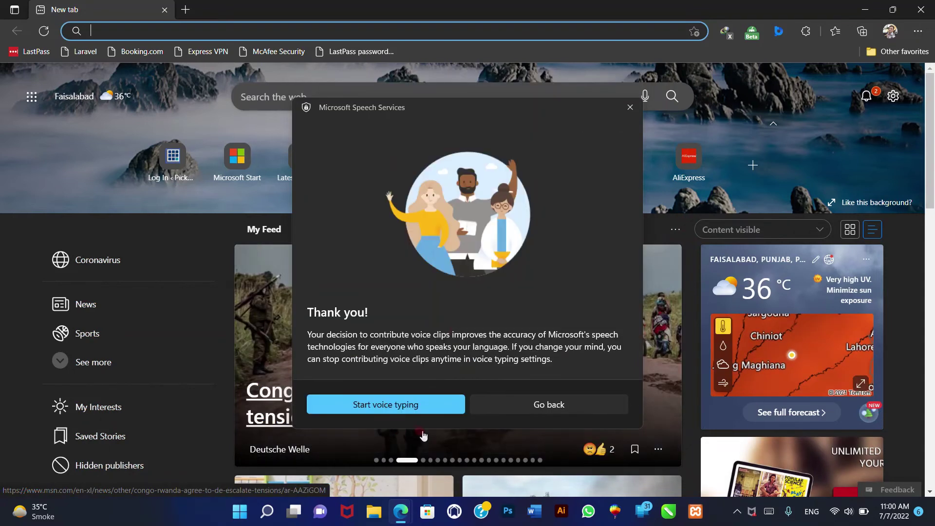
pyautogui.click(421, 404)
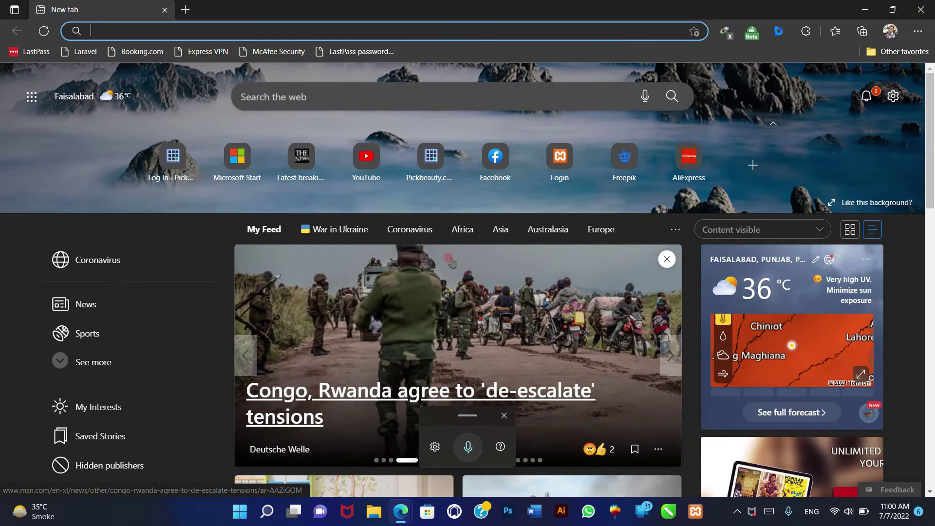
# Step: Open a blank Word document, close it without saving, and snap Edge to the right half
pyautogui.click(535, 512)
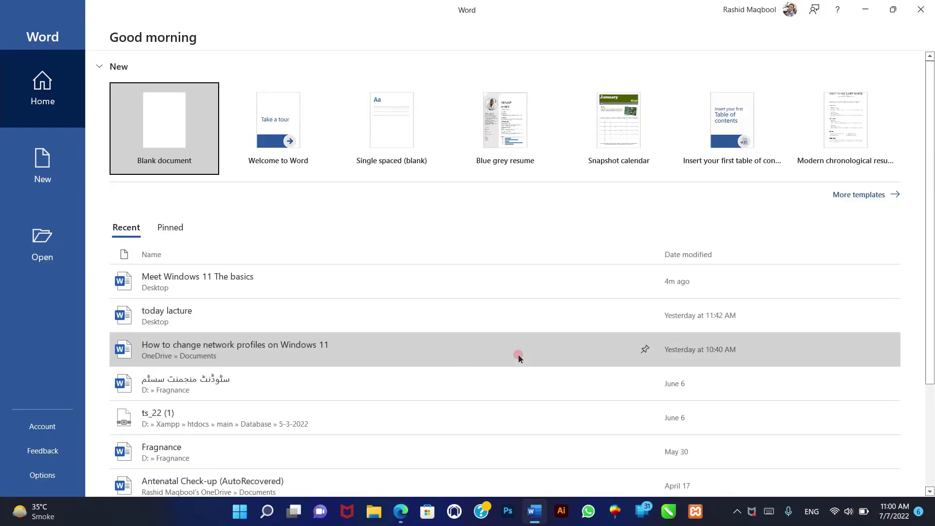
pyautogui.click(164, 131)
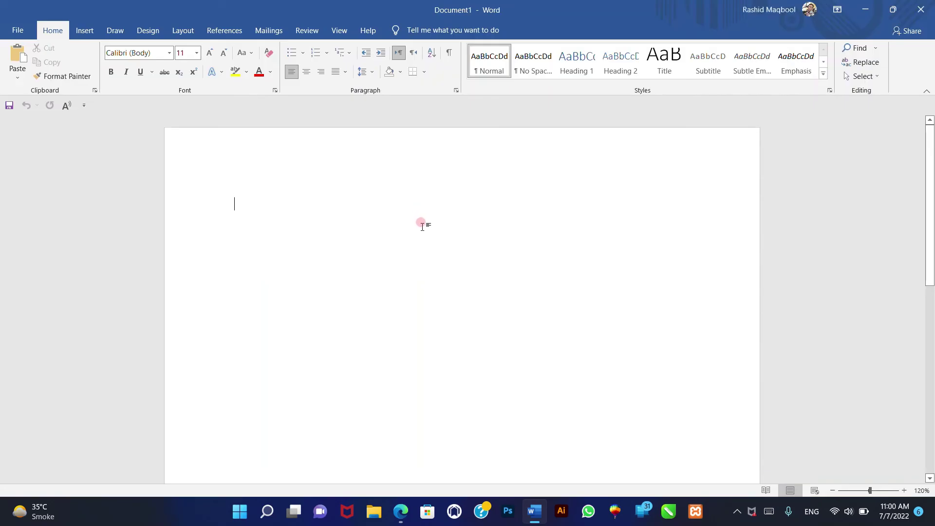
pyautogui.write('sdfjhjh')
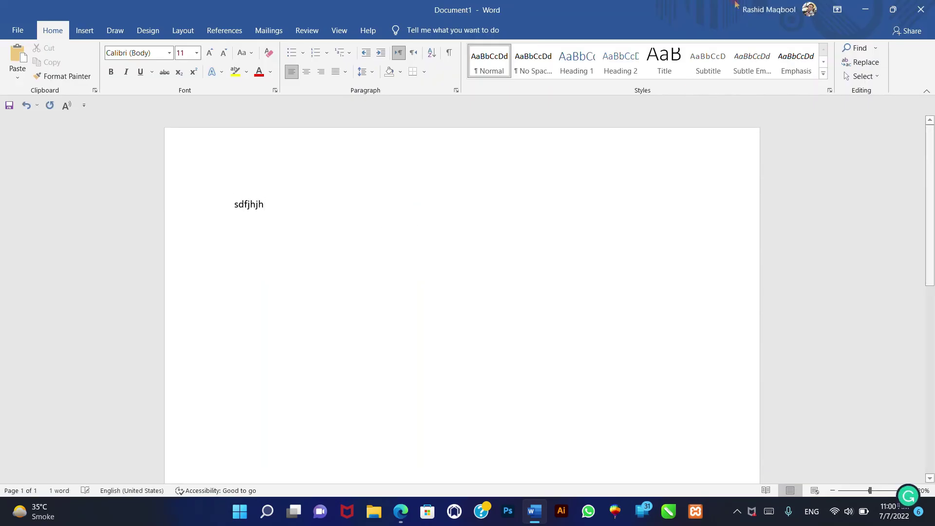
pyautogui.click(920, 10)
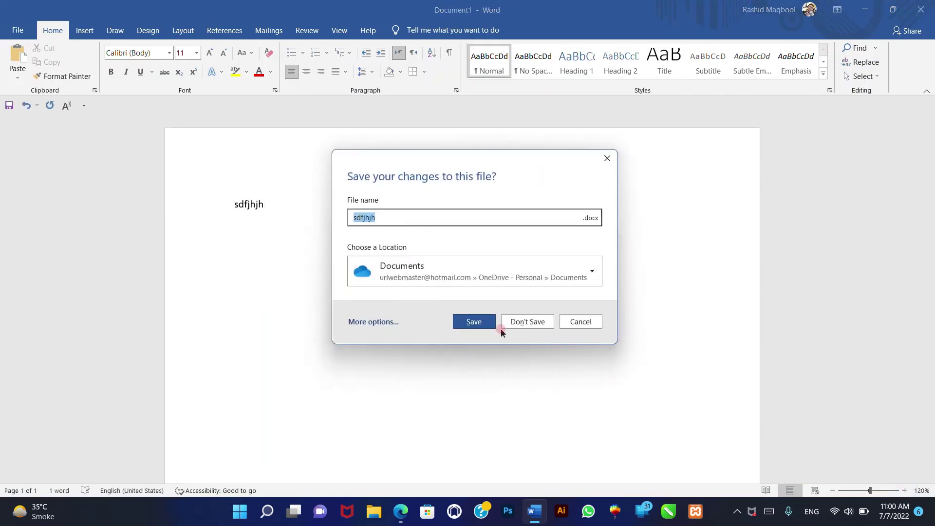
pyautogui.click(526, 321)
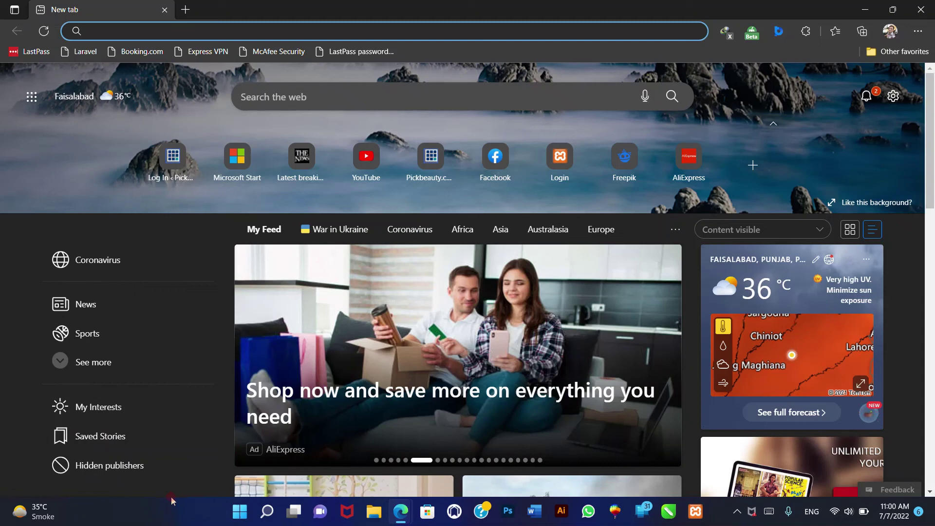
pyautogui.moveTo(892, 9)
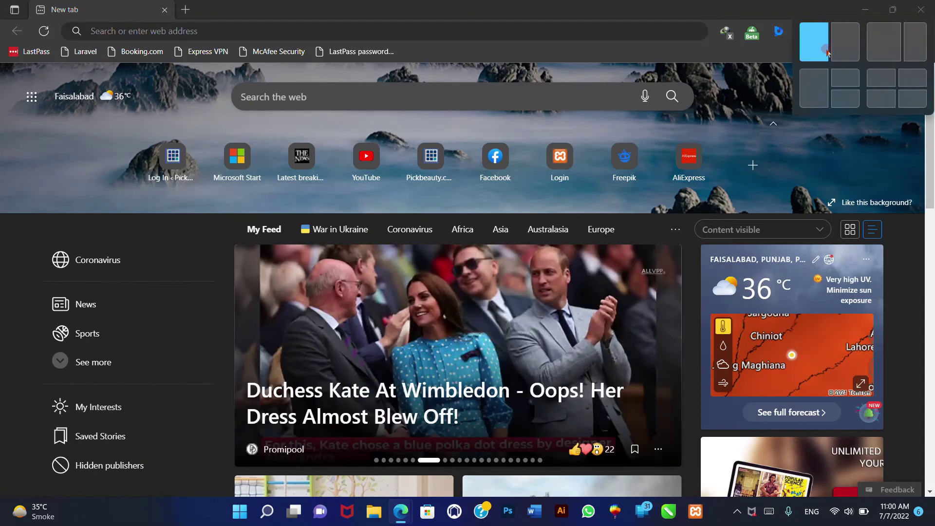
pyautogui.click(844, 41)
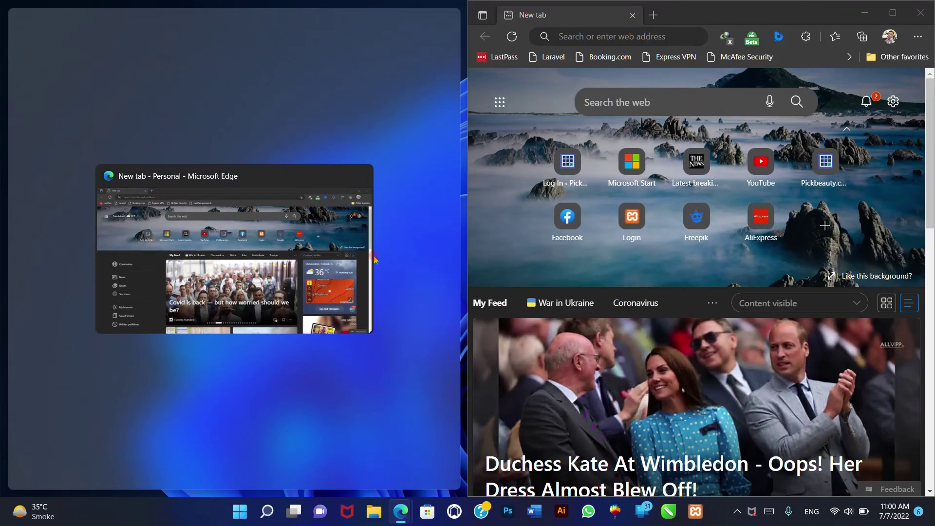